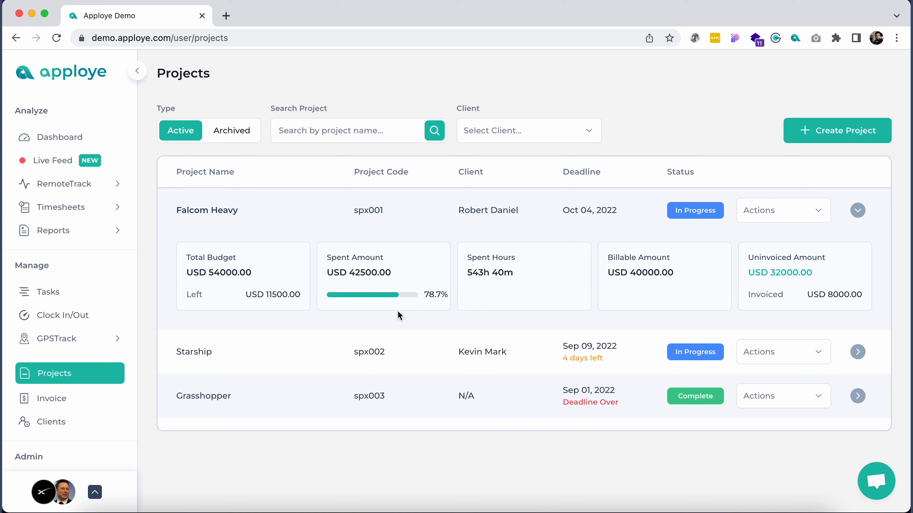
View the Falcom Heavy project's details from its Actions menu and scroll through them.
left_click(782, 215)
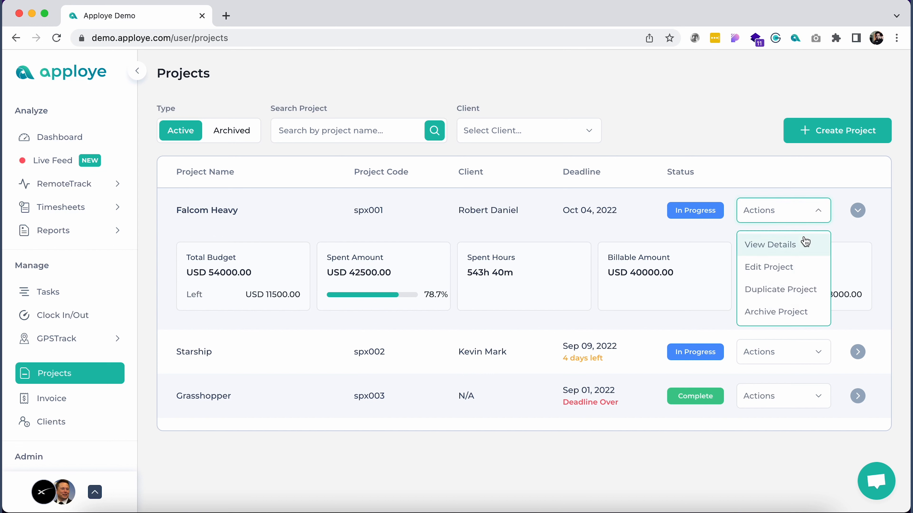
left_click(796, 248)
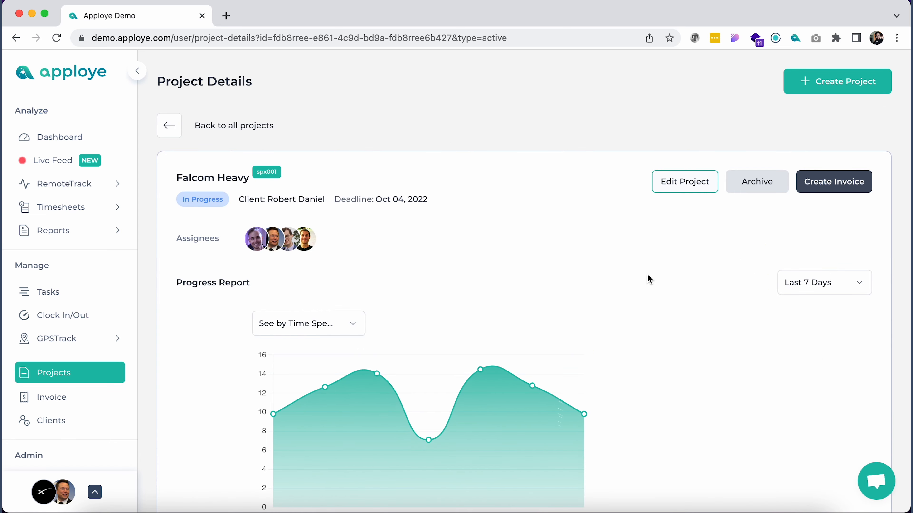
scroll(647, 275, "down", 6)
scroll(647, 275, "up", 6)
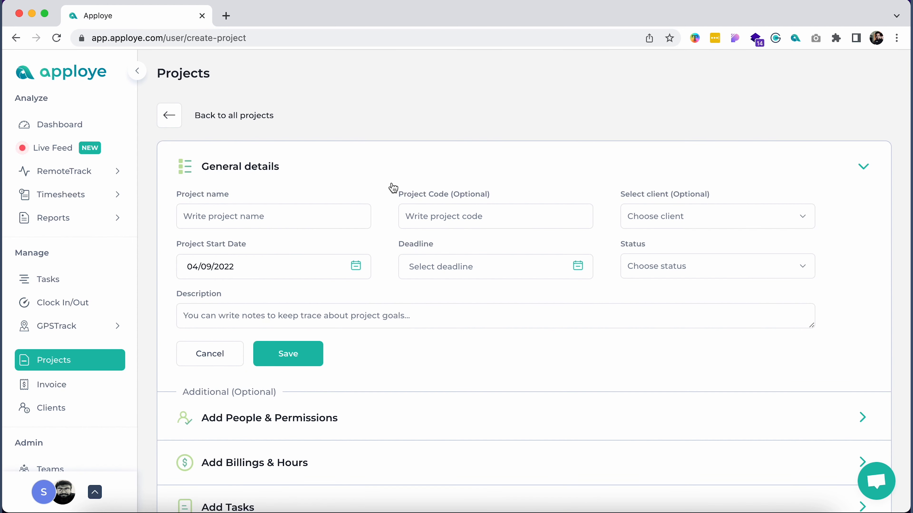
Name the new project 'Falcom Heavy', keep start date 04/09/2022, leave description blank, and save.
left_click(298, 212)
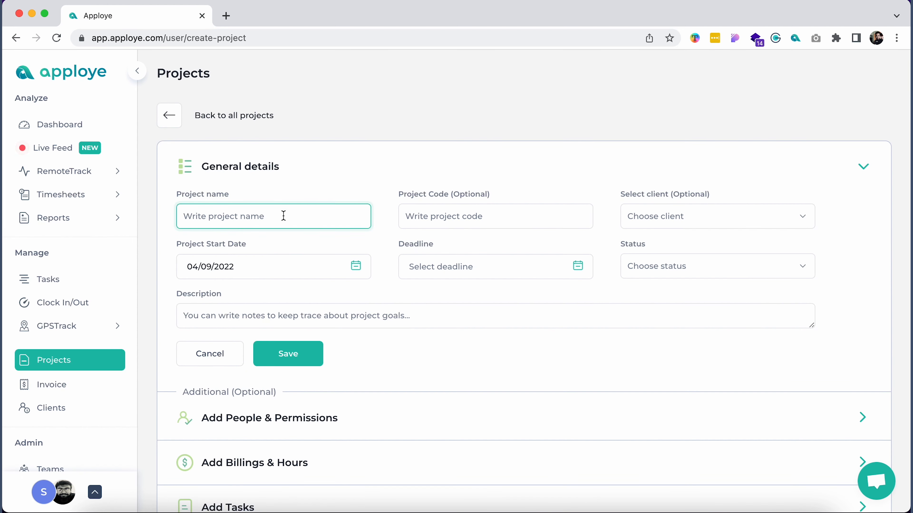
type("Falcom Heavy")
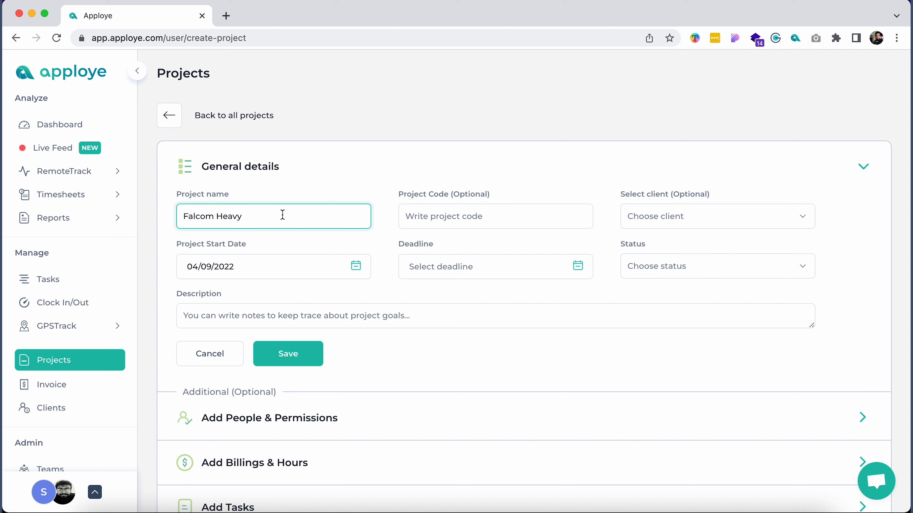
left_click(278, 272)
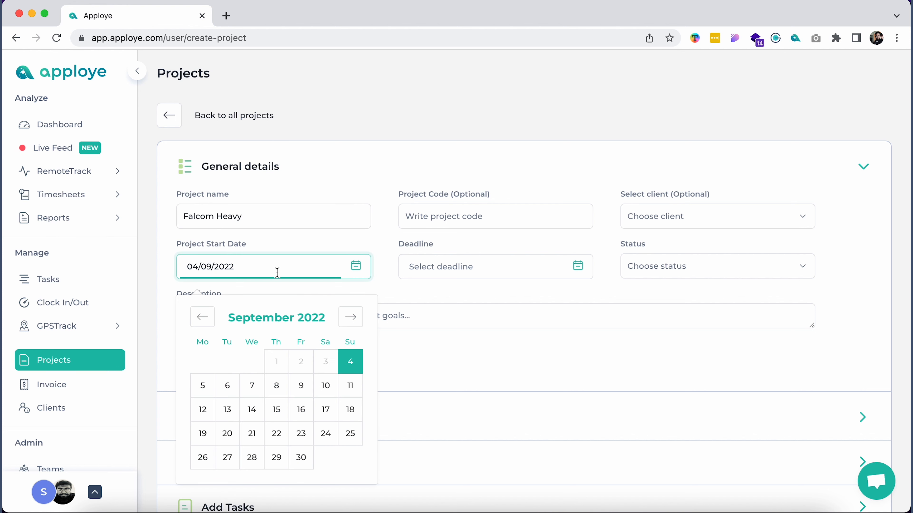
left_click(406, 311)
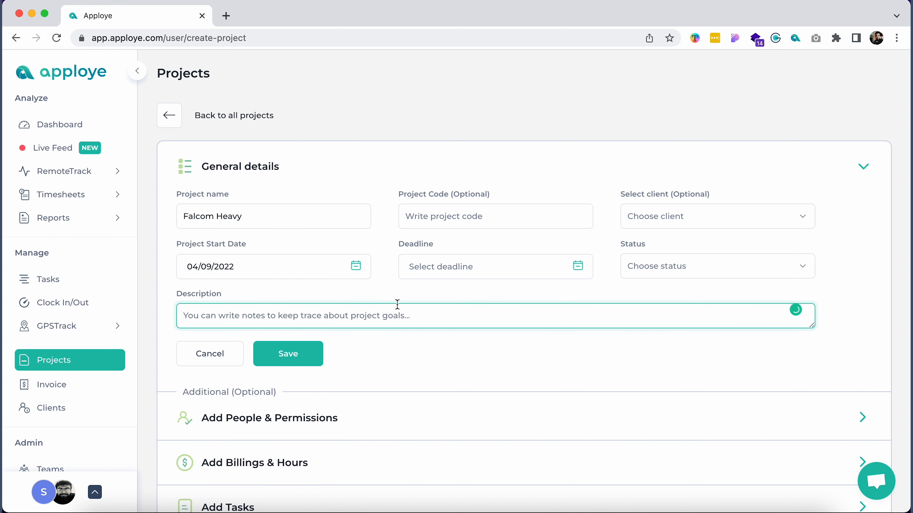
left_click(371, 338)
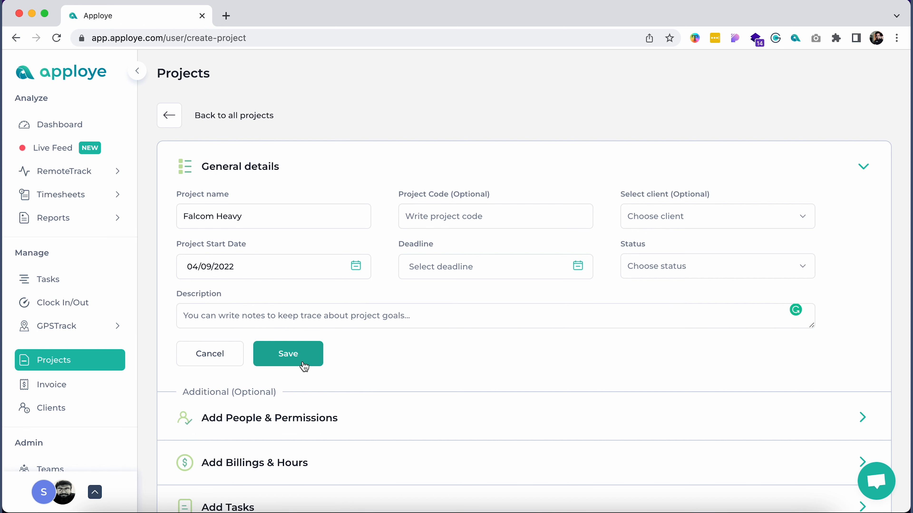
left_click(284, 360)
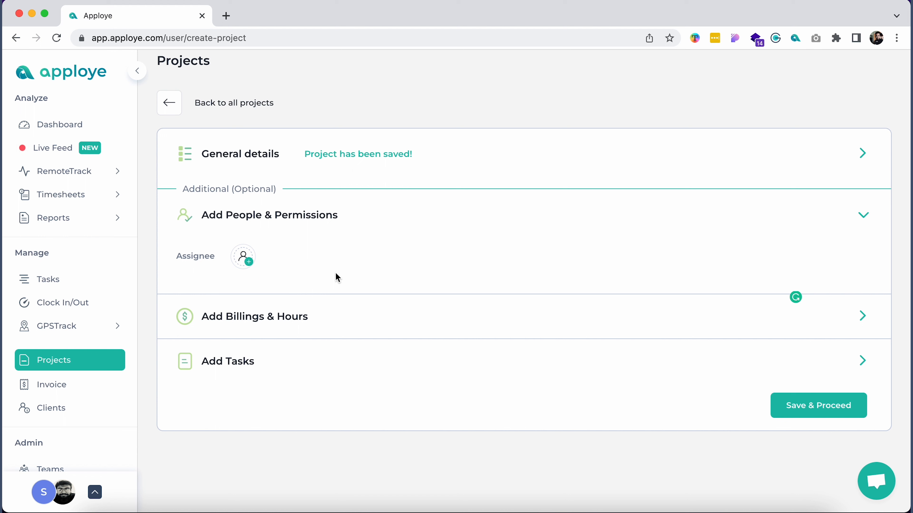
Expand Add Billings & Hours to show the hourly-basis Project Billing form.
left_click(288, 316)
scroll(474, 277, "down", 3)
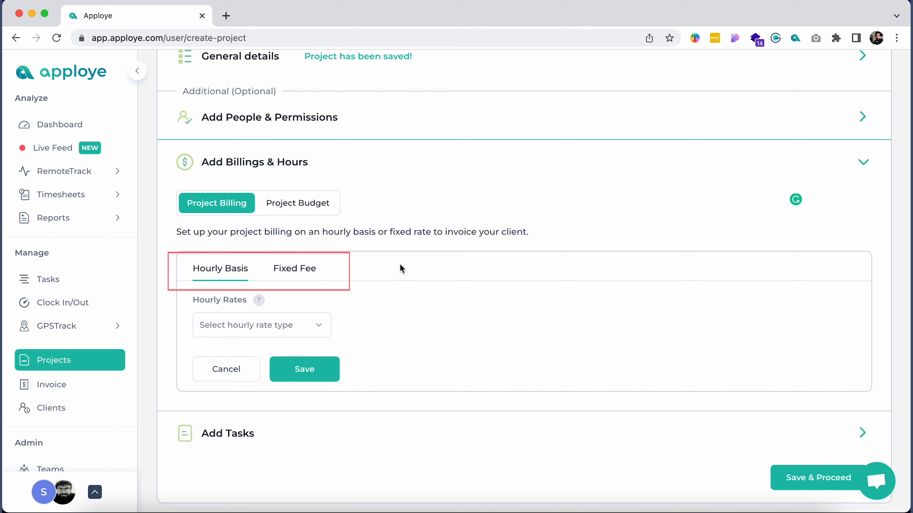
Try the hourly rate types, first a project-wide hourly rate, then per-person rates.
left_click(295, 325)
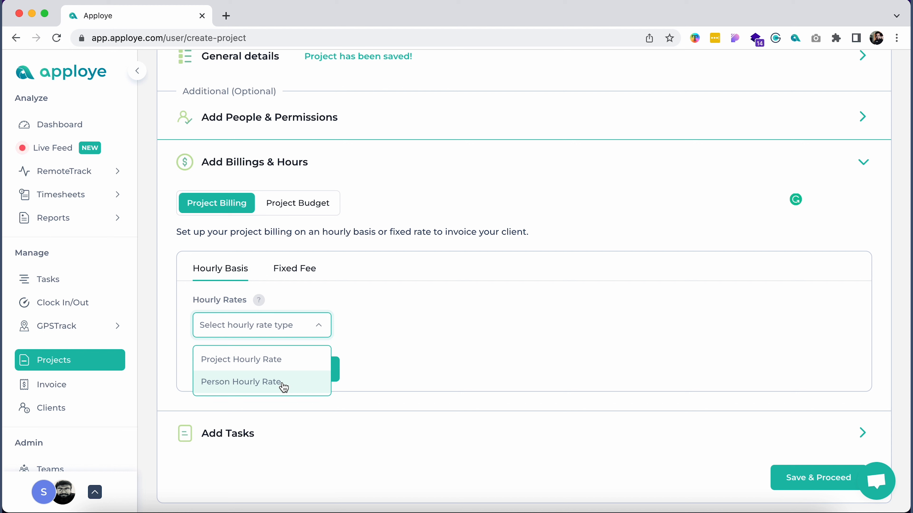
left_click(276, 366)
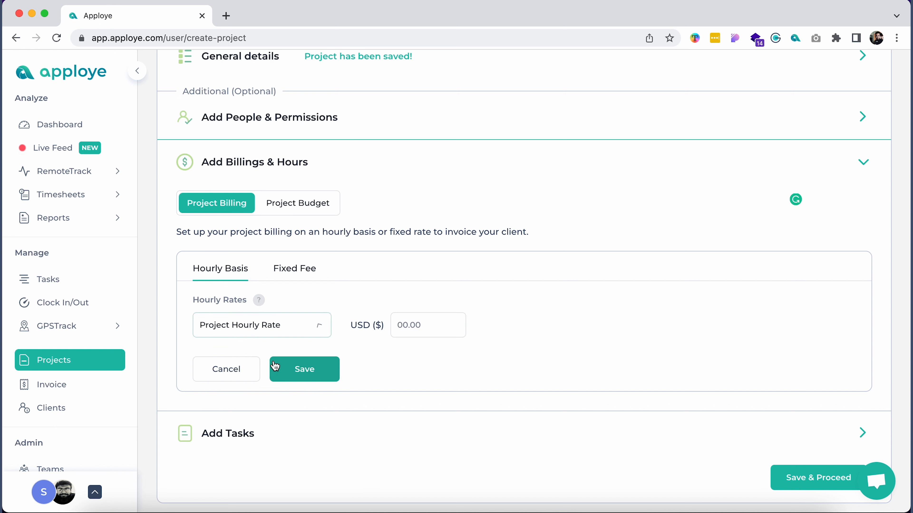
left_click(392, 327)
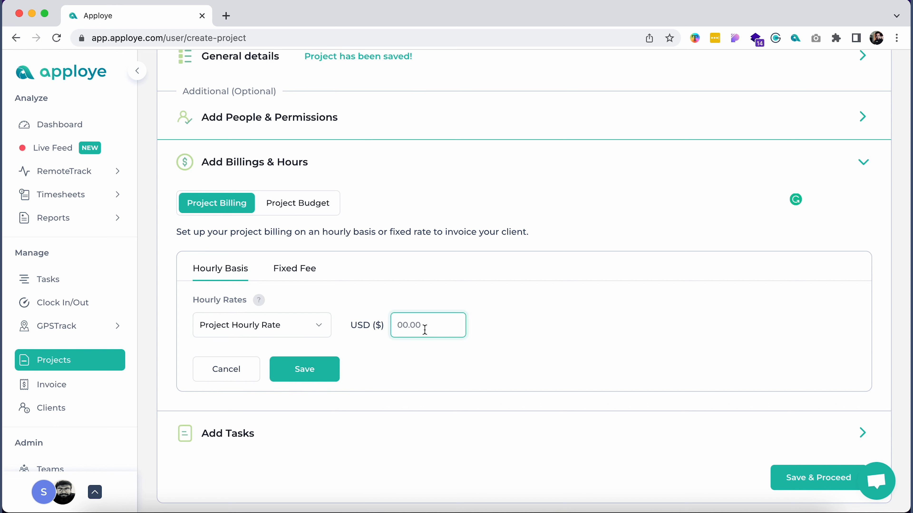
left_click(312, 332)
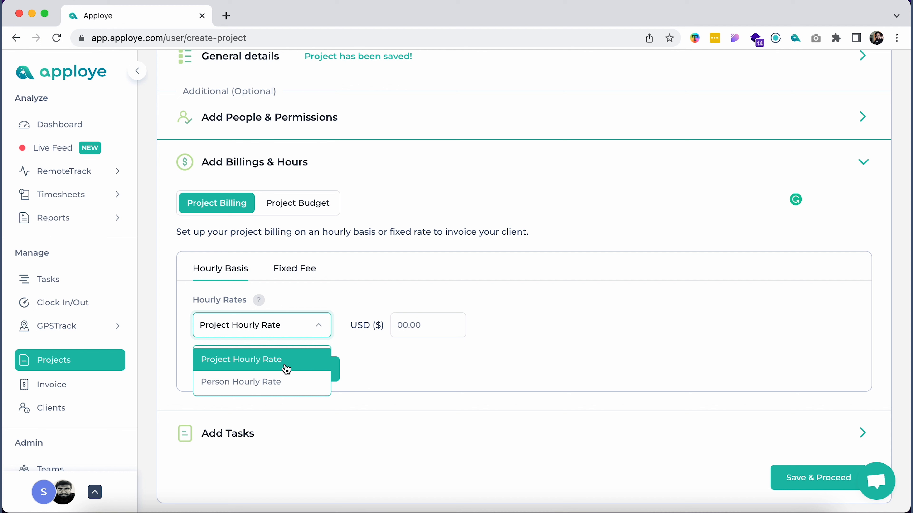
left_click(301, 388)
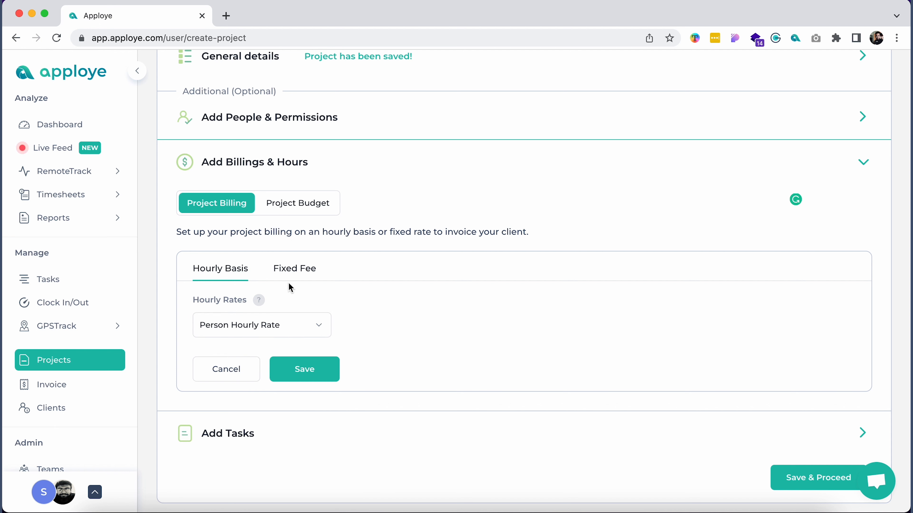
Switch billing to a fixed project fee of 2000 USD and save it.
left_click(291, 275)
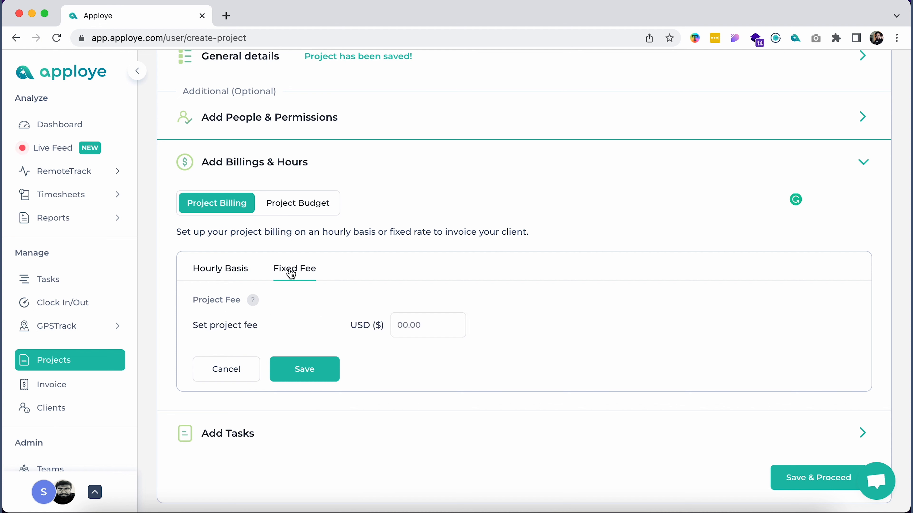
left_click(410, 326)
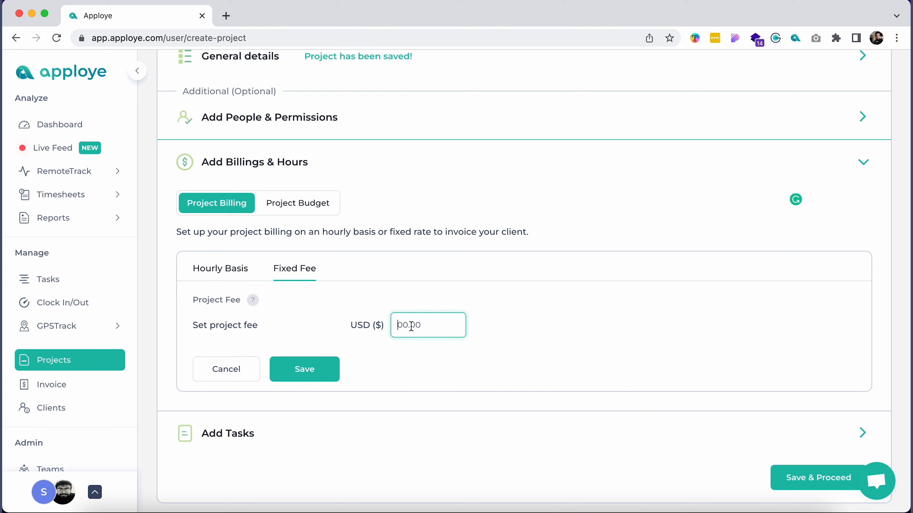
type("2000")
left_click(312, 369)
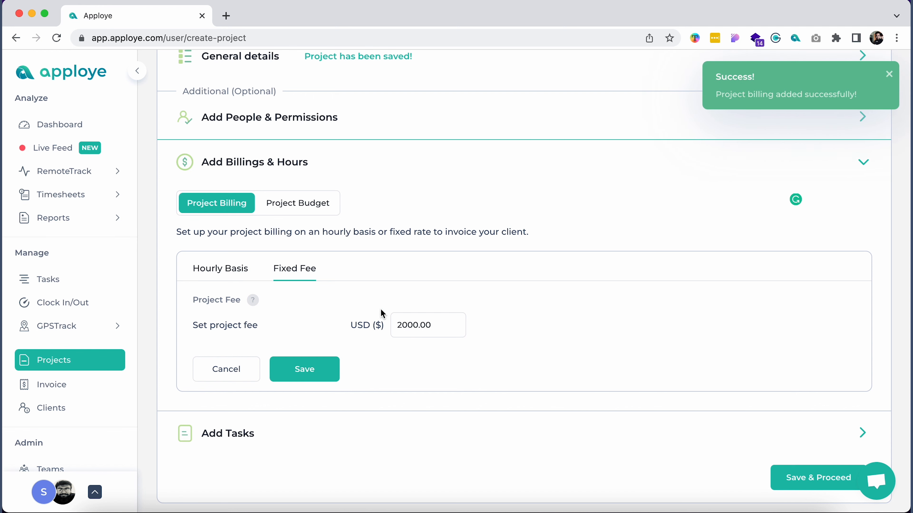
left_click(294, 203)
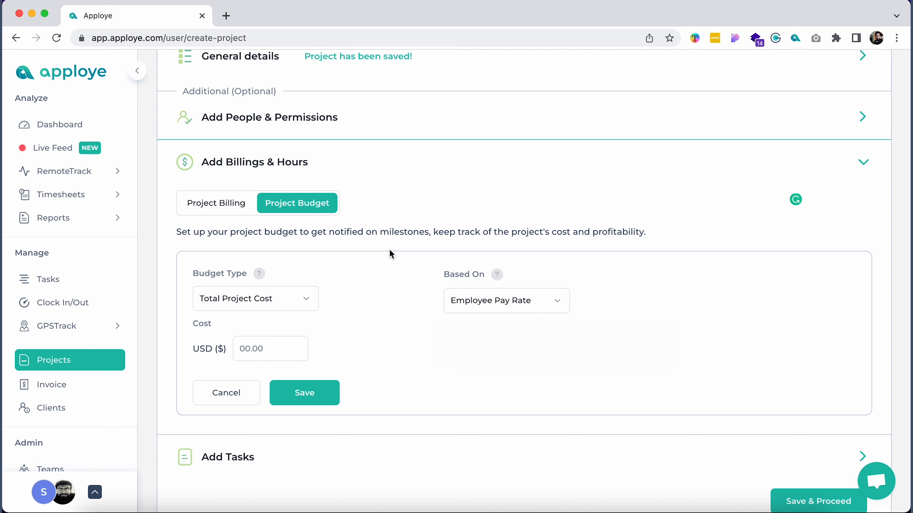
Keep the budget type as Total Project Cost, leaving Based On at Employee Pay Rate.
left_click(300, 303)
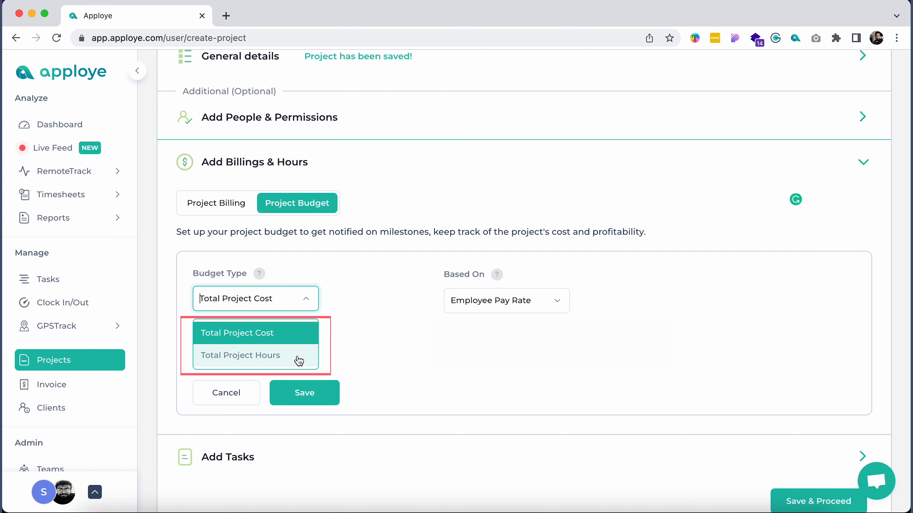
left_click(293, 336)
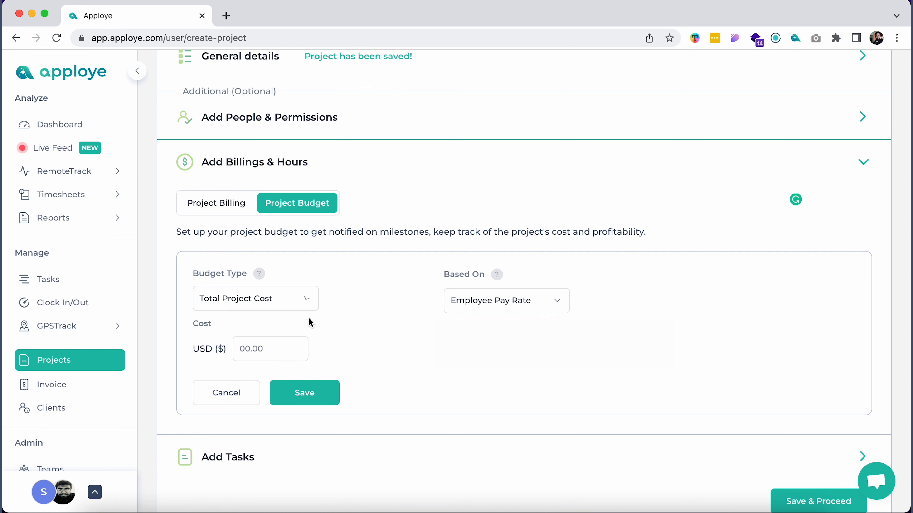
left_click(457, 313)
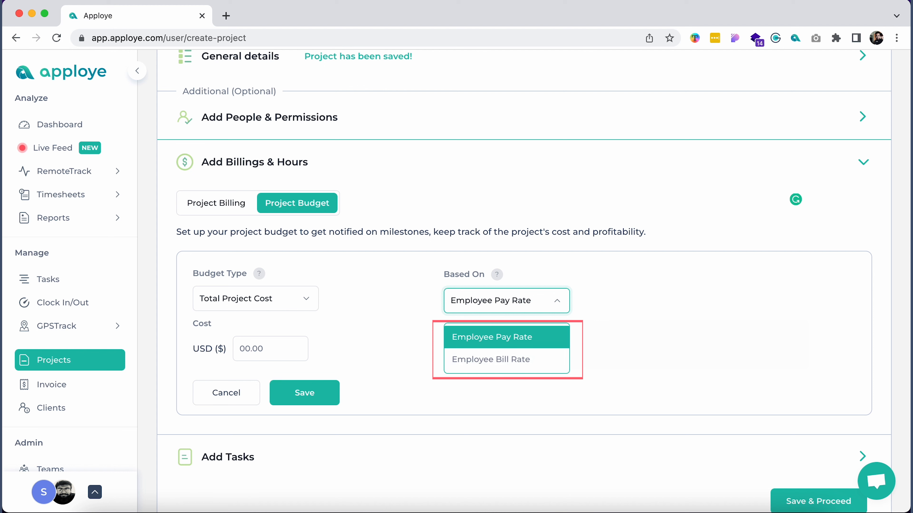
key("Escape")
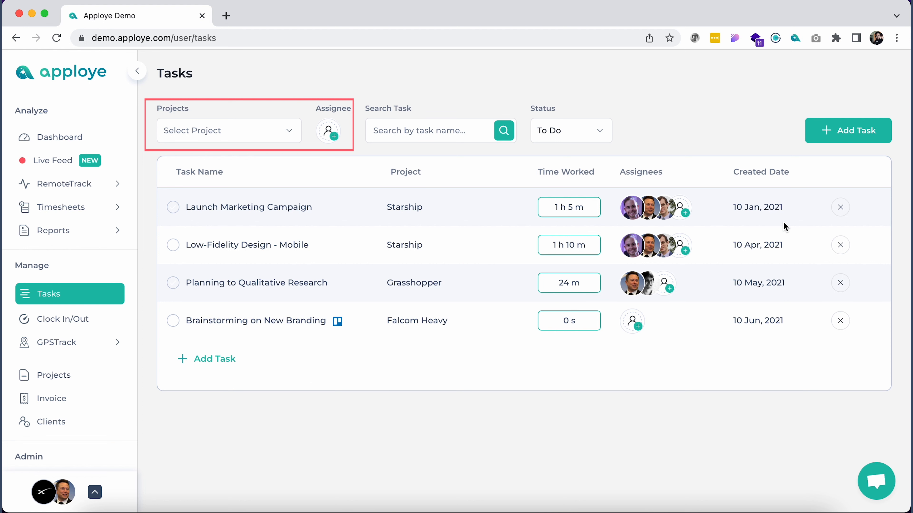
Add the task 'Business Marketing Planner' under the Falcom Heavy project.
left_click(828, 139)
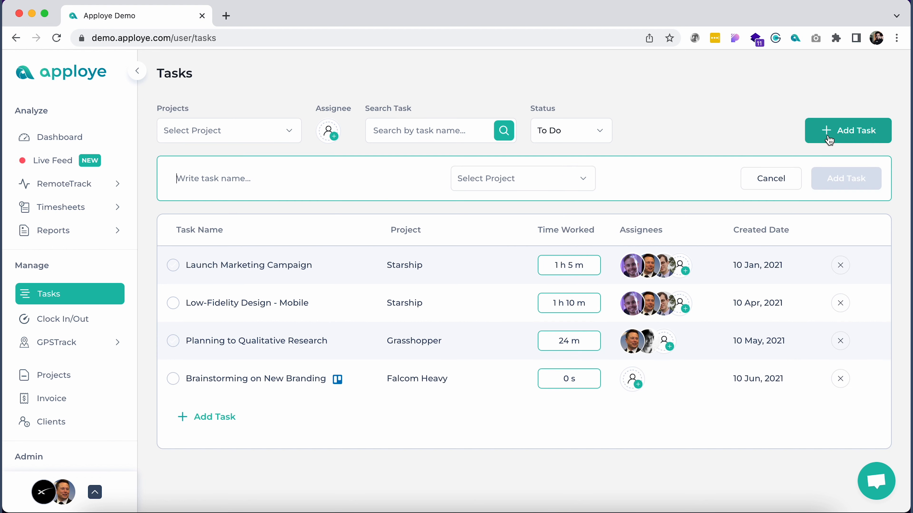
type("Business Marketing Planner")
left_click(546, 179)
left_click(524, 212)
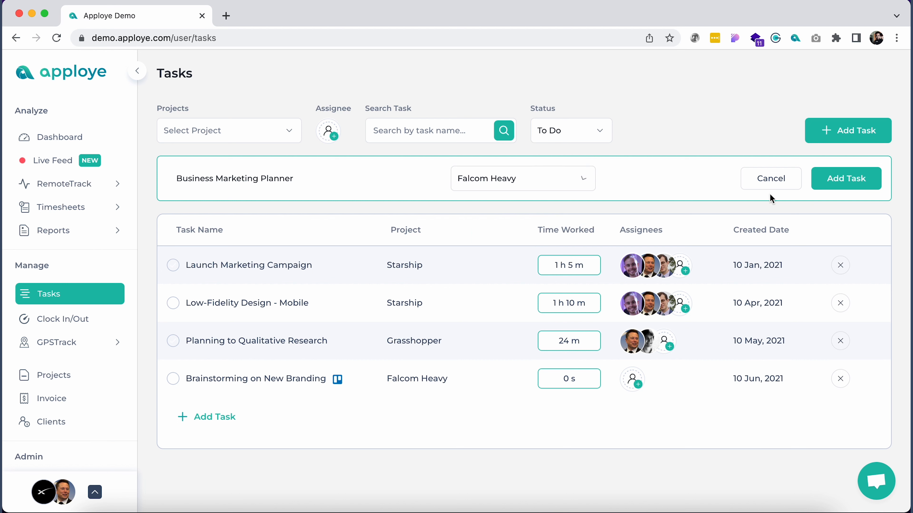
left_click(849, 183)
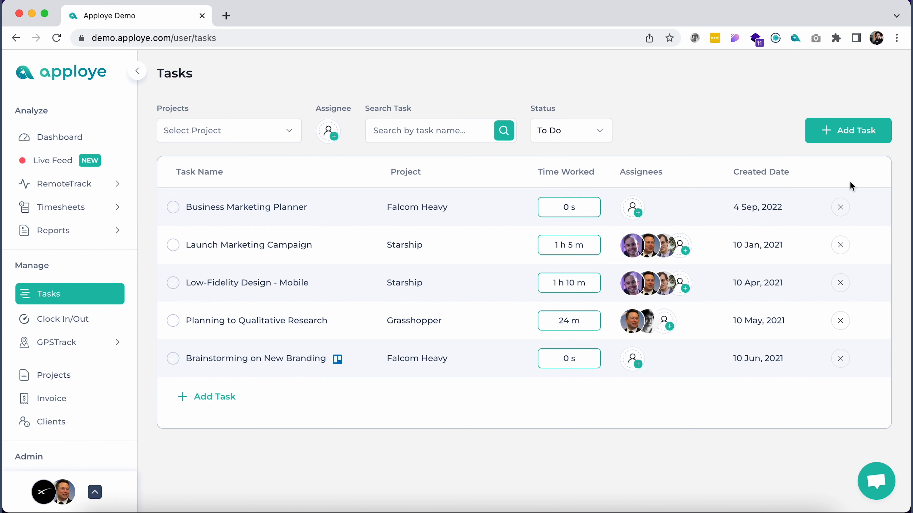
Assign two team members to the Business Marketing Planner task.
left_click(633, 208)
left_click(670, 298)
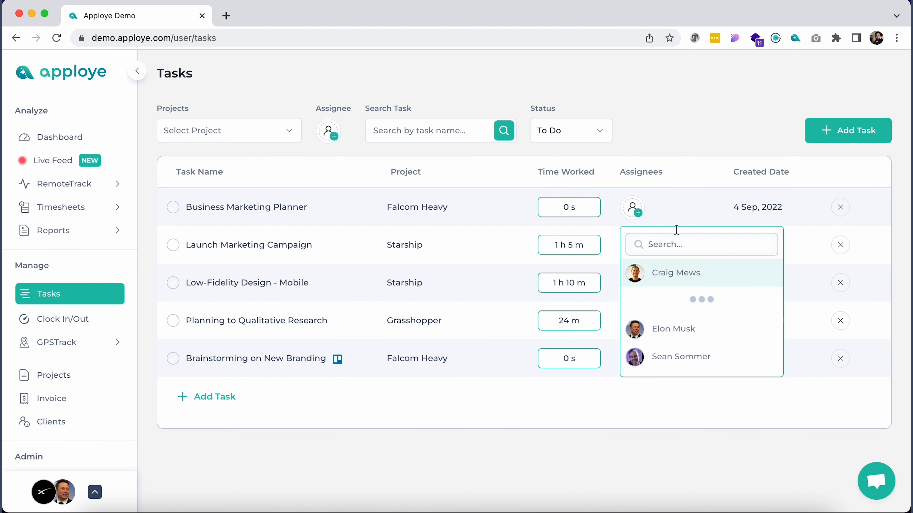
left_click(663, 304)
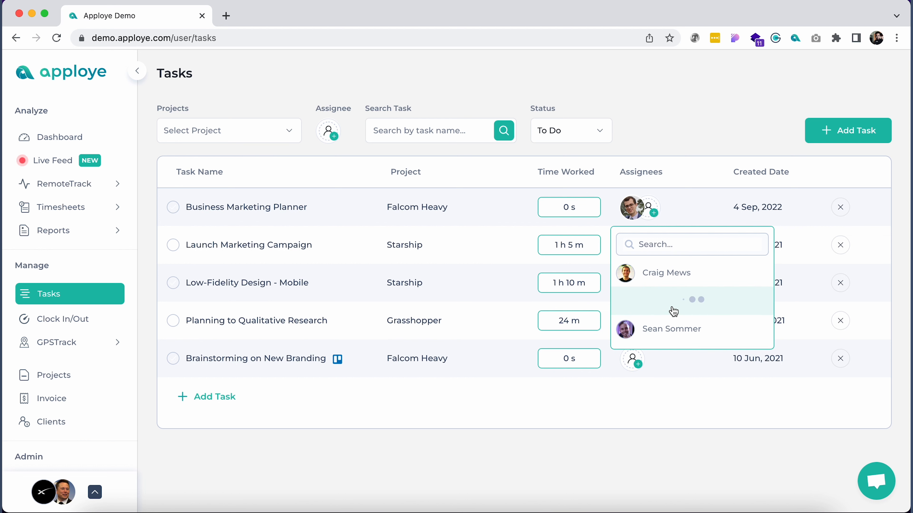
left_click(714, 185)
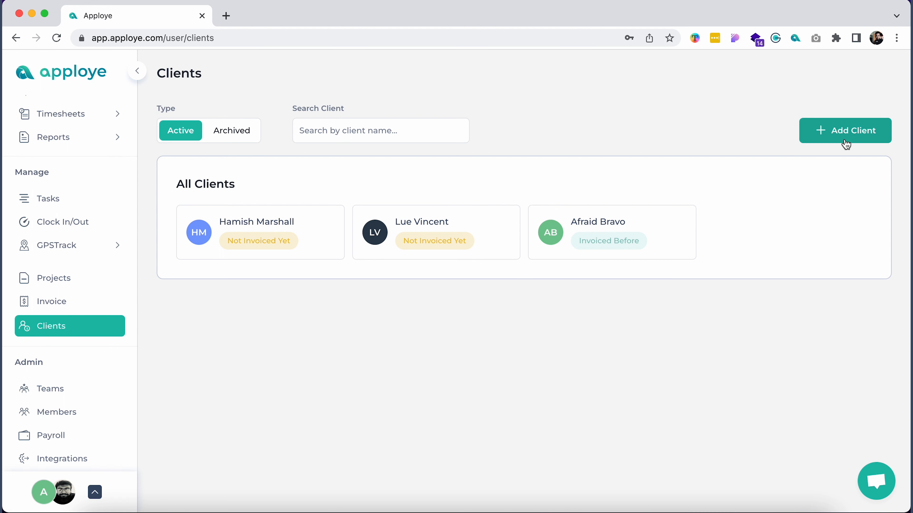
Add a client with their full name and pasted e-mail address, leaving phone and office blank.
left_click(854, 139)
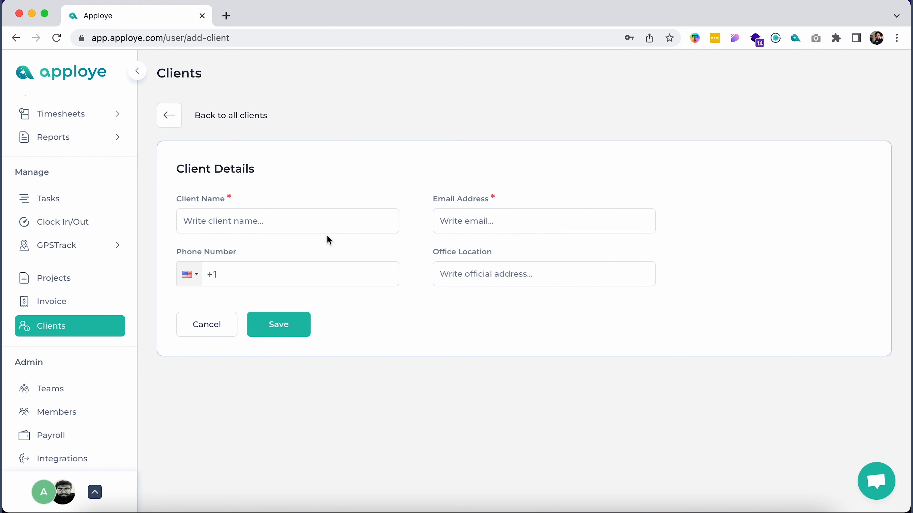
left_click(326, 224)
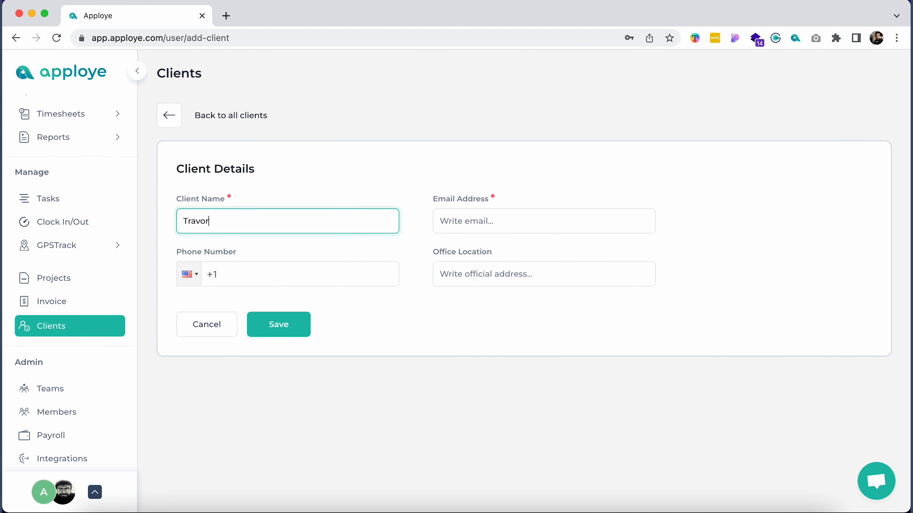
left_click(440, 220)
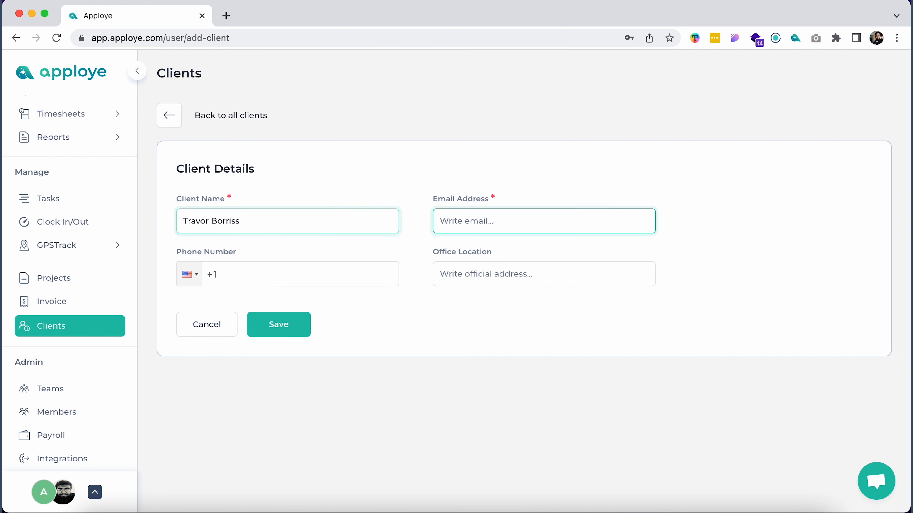
key("super+v")
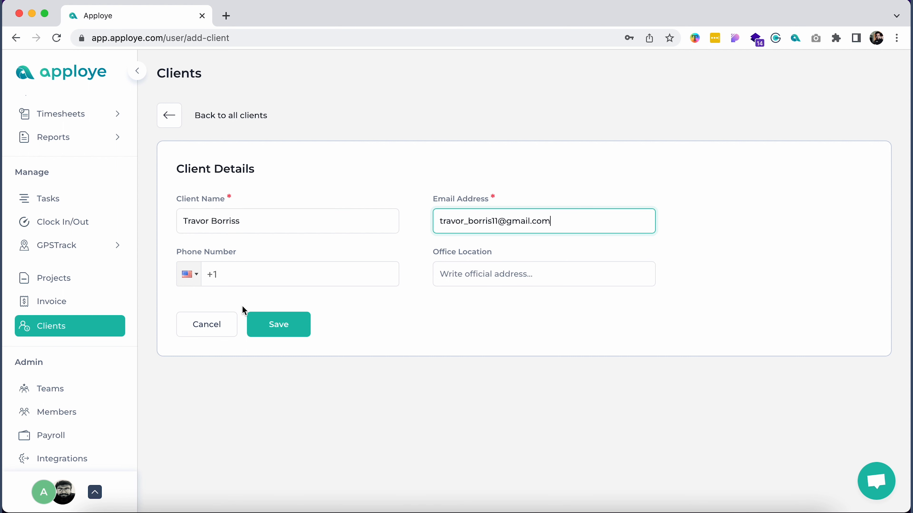
left_click(281, 266)
left_click(454, 270)
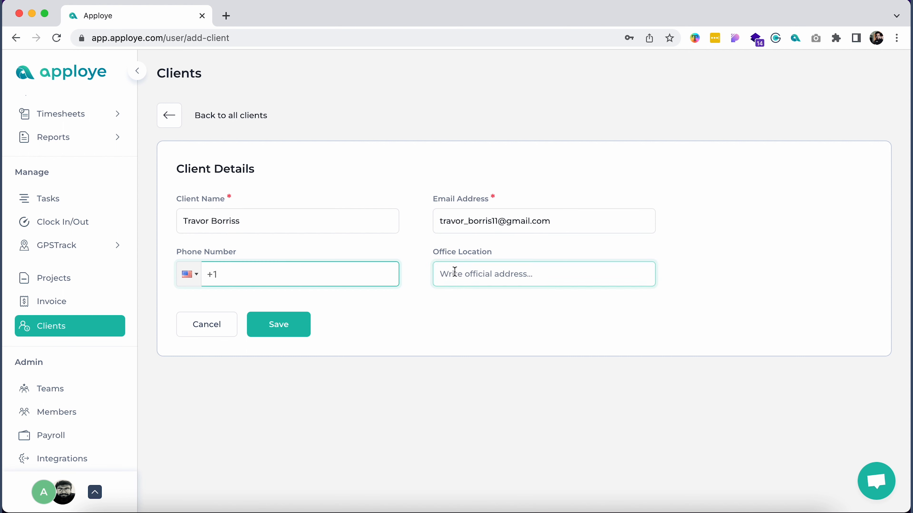
left_click(280, 324)
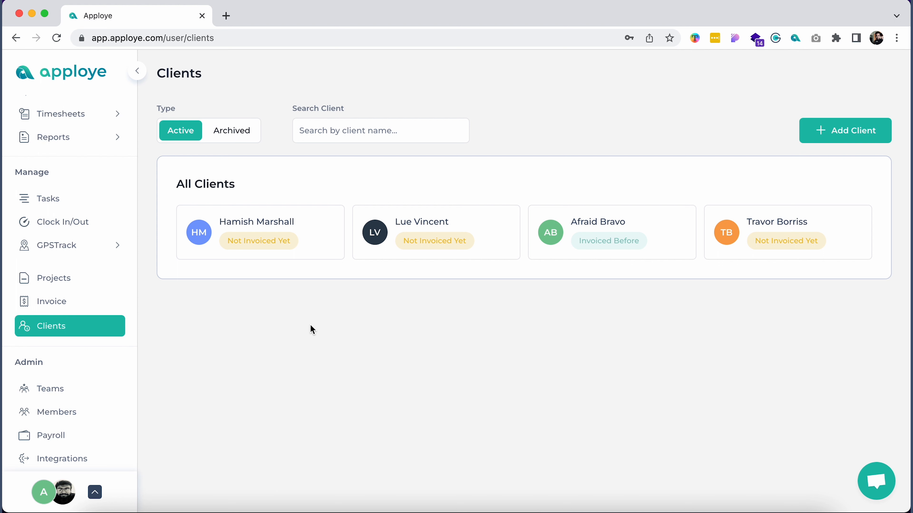
Archive the newly added client and switch to the Archived clients list.
mouse_move(750, 238)
left_click(830, 205)
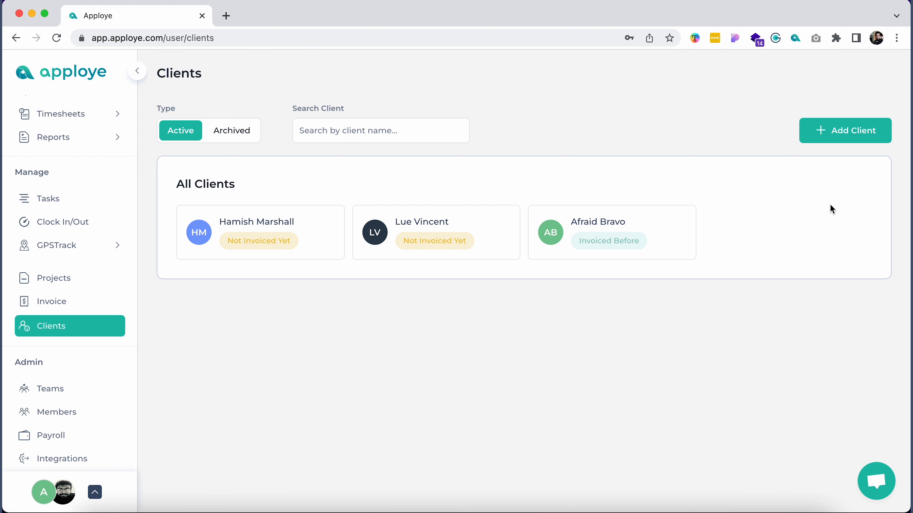
left_click(220, 133)
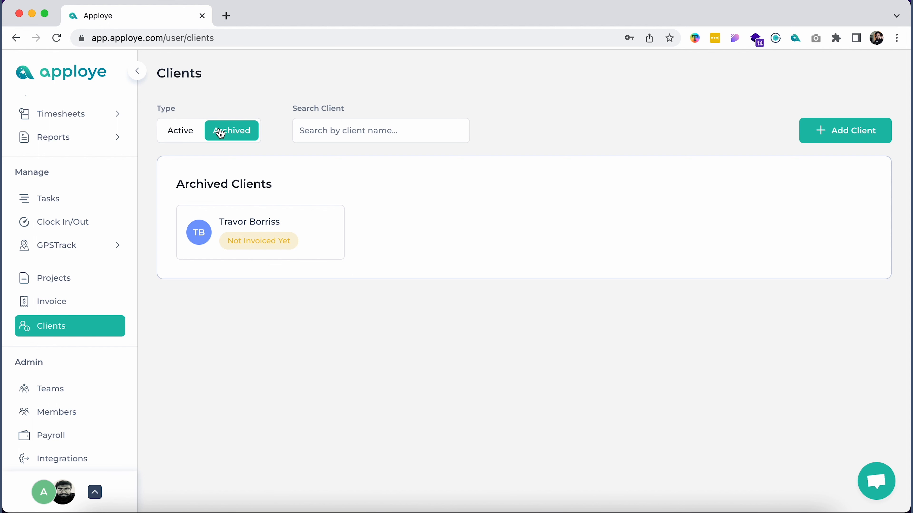